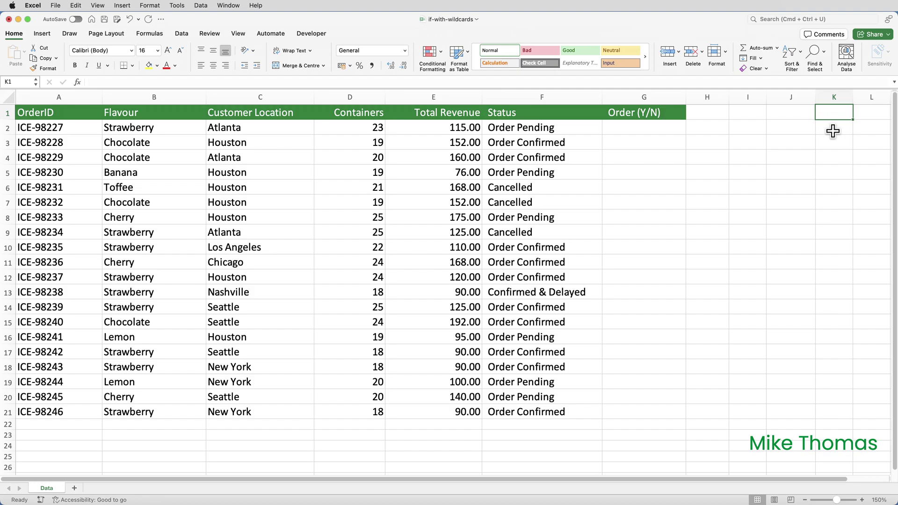
pyautogui.write('=count')
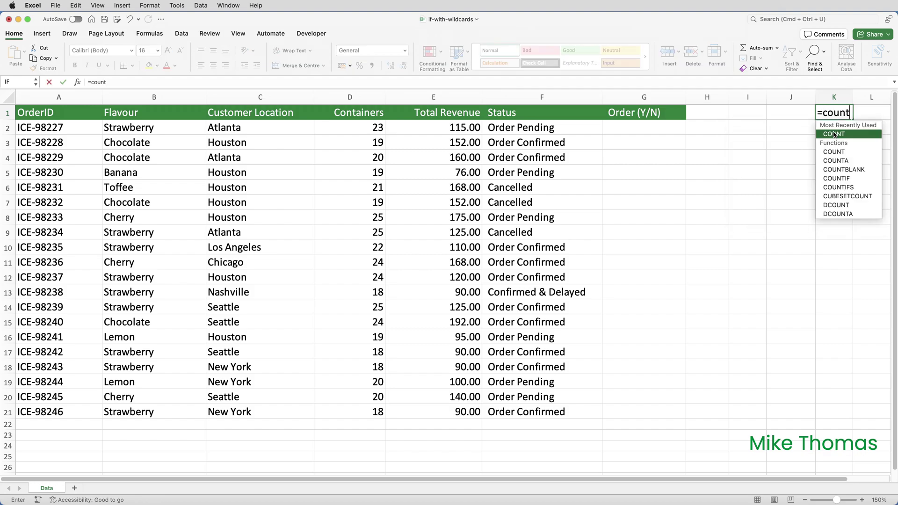
pyautogui.write('if')
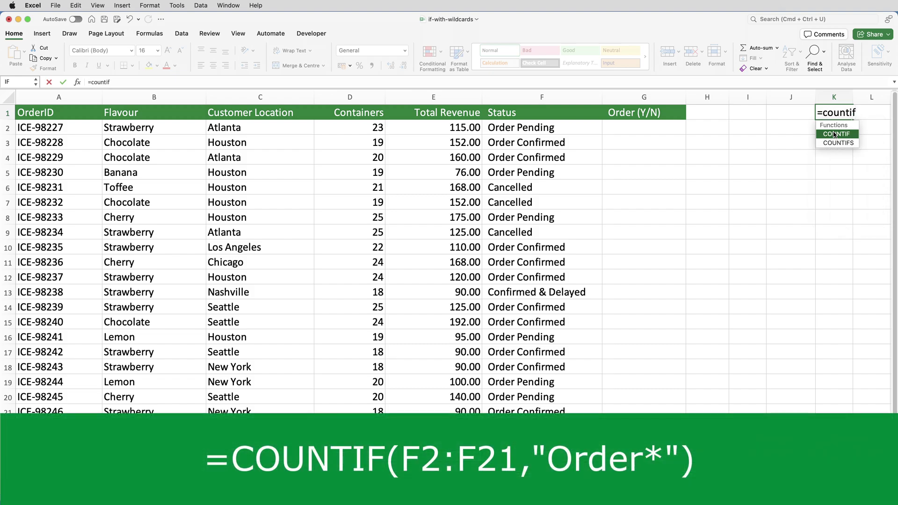
pyautogui.write('(')
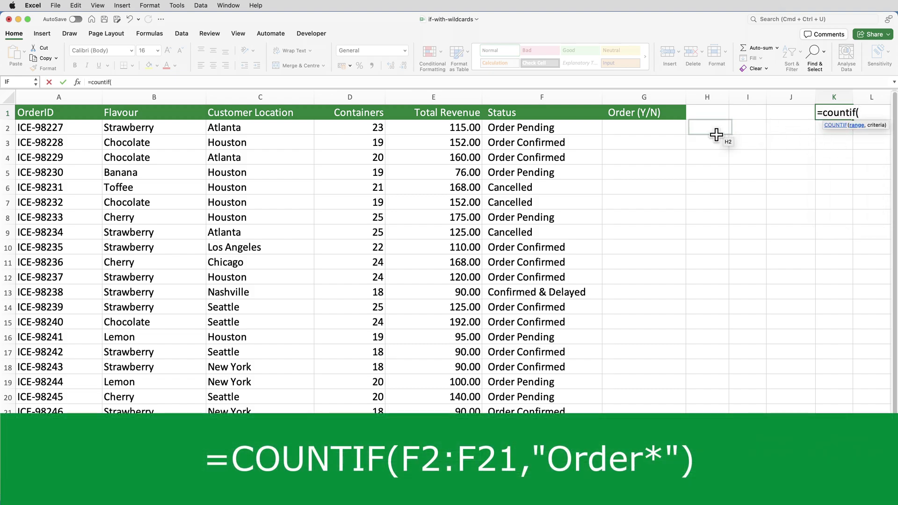
# Step: Try a test COUNTIF over Status cells F2:F21 in K1, then undo the count of 16
pyautogui.moveTo(540, 128)
pyautogui.mouseDown()
pyautogui.moveTo(549, 133)
pyautogui.moveTo(544, 409)
pyautogui.mouseUp()
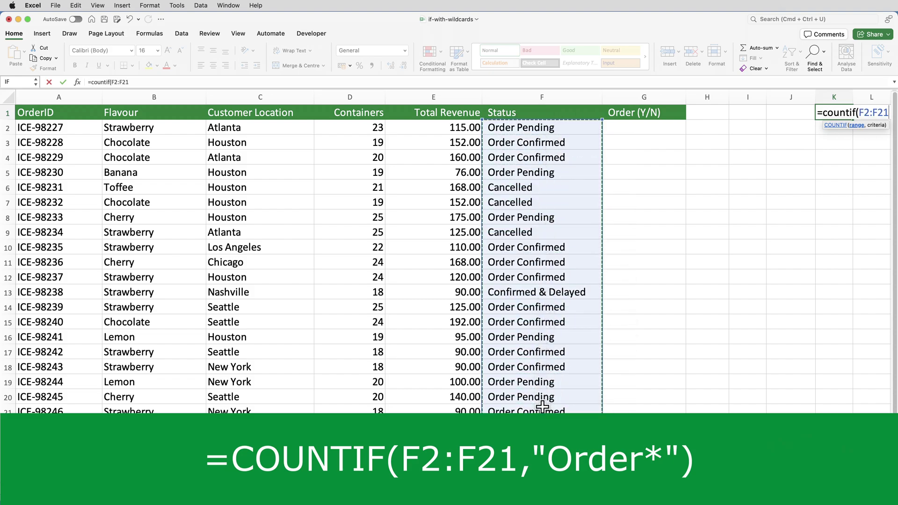
pyautogui.write(',')
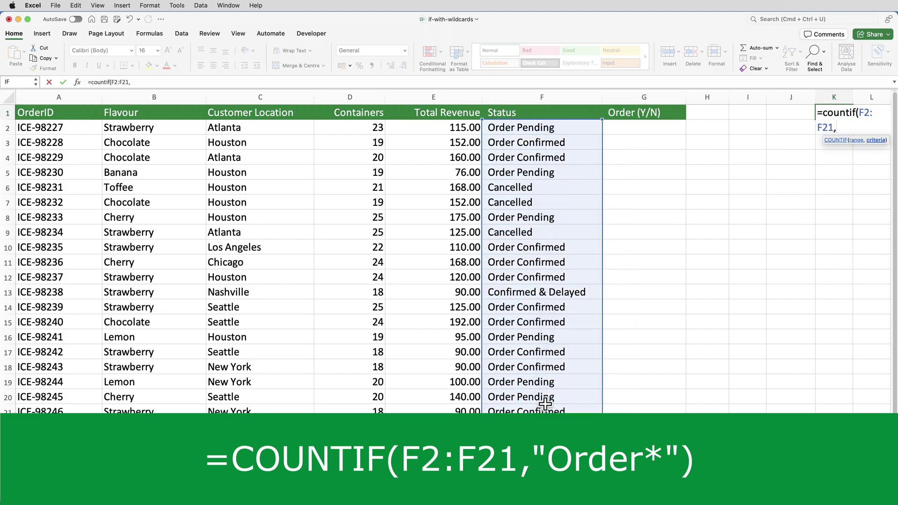
pyautogui.write('"O')
pyautogui.write('rder*')
pyautogui.write('"')
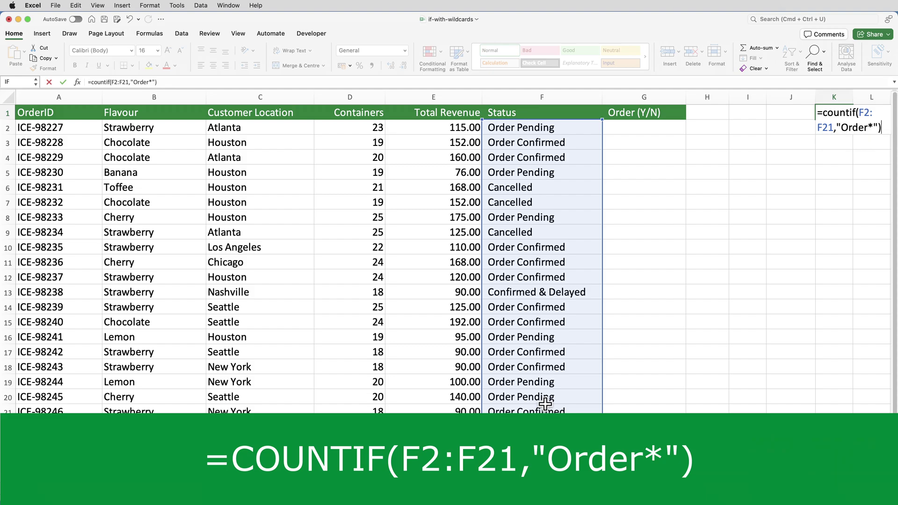
pyautogui.press('Return')
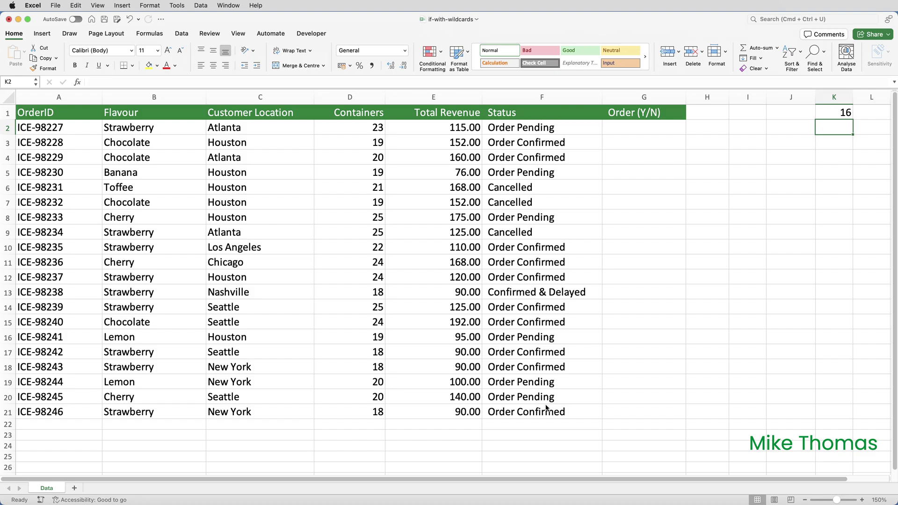
pyautogui.press('super+z')
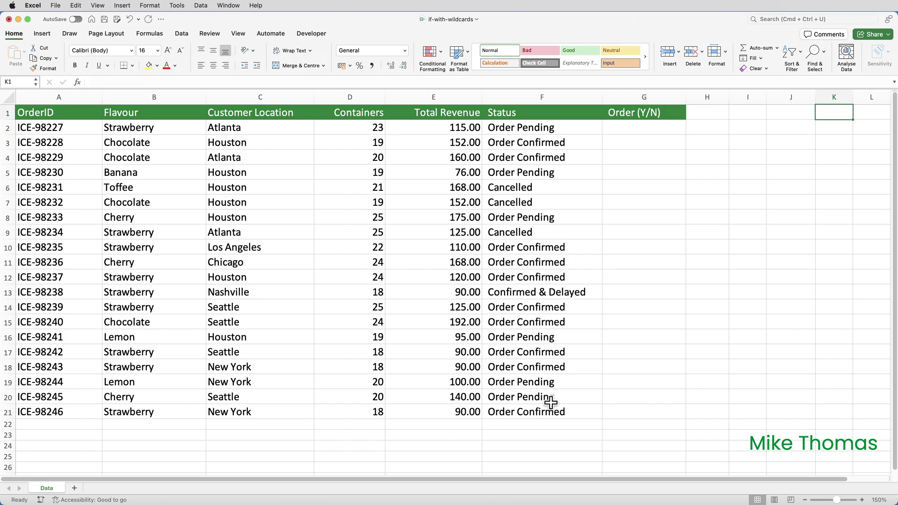
# Step: Enter =COUNTIF(F2,"Order*") in G2, fill it down, and select the copies in G3:G21
pyautogui.click(632, 132)
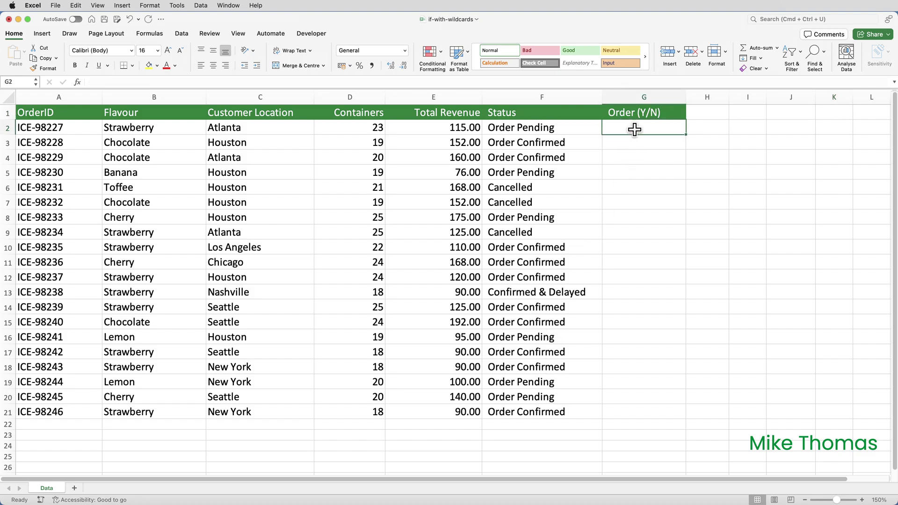
pyautogui.write('=co')
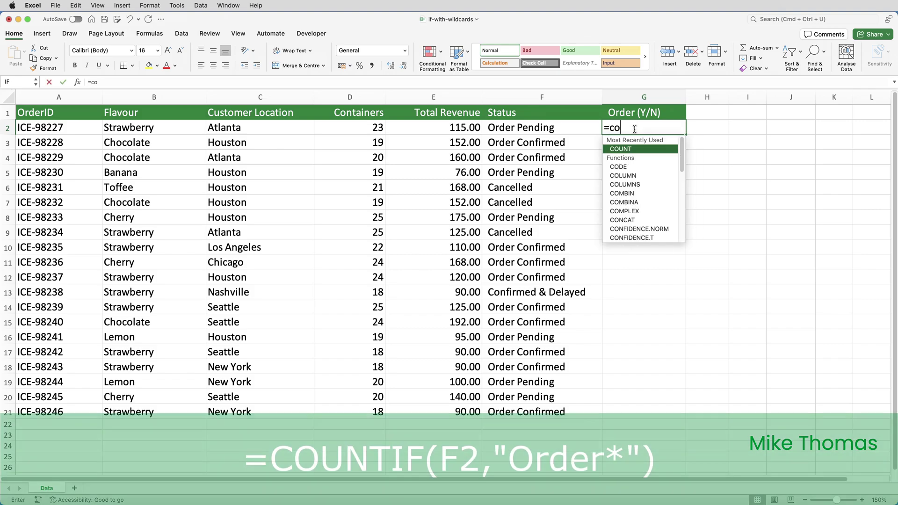
pyautogui.write('untif(')
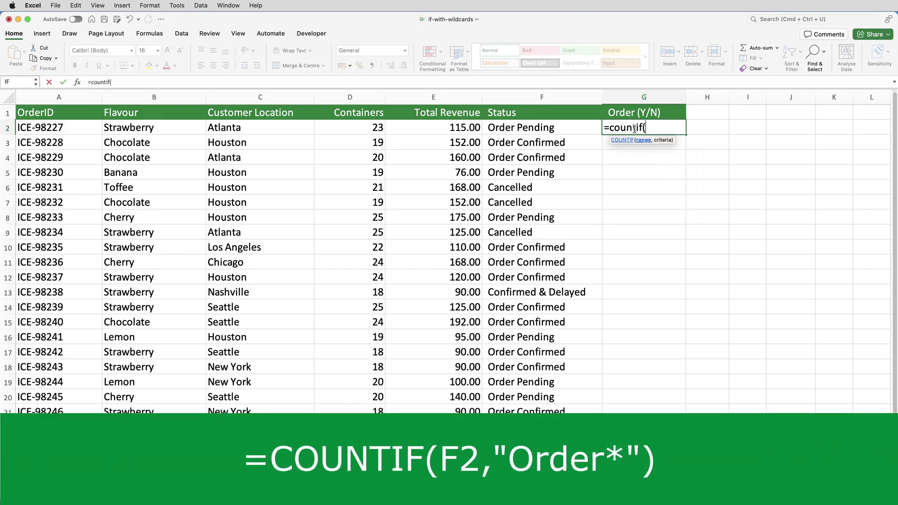
pyautogui.write('F2')
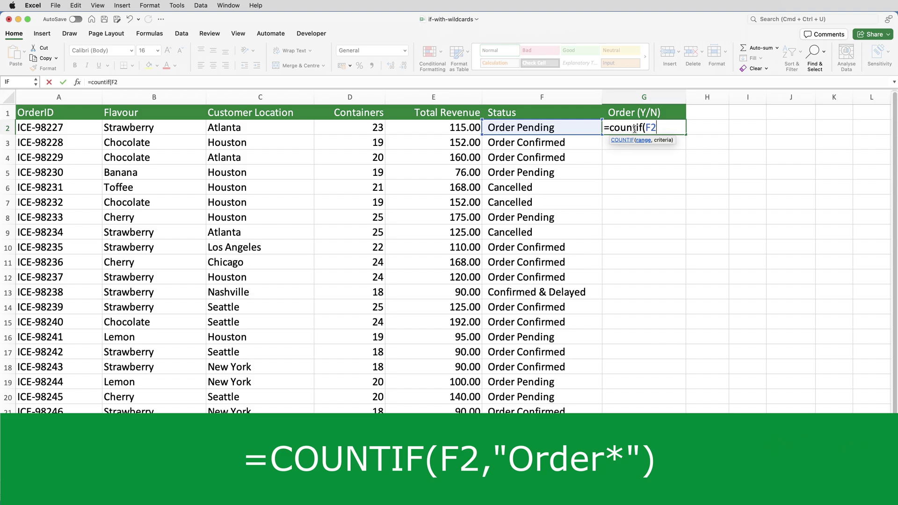
pyautogui.write(',')
pyautogui.write('"Order')
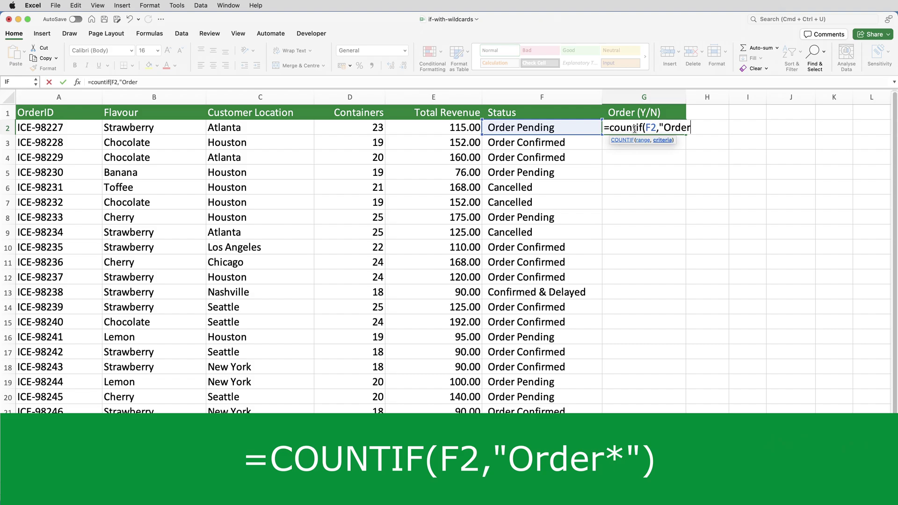
pyautogui.write('*"')
pyautogui.write(')')
pyautogui.hotkey('ctrl', 'Return')
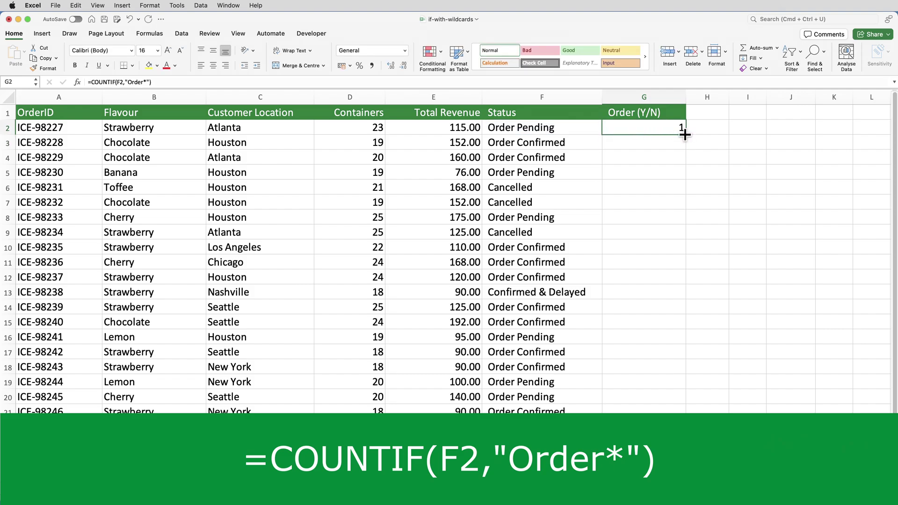
pyautogui.doubleClick(685, 134)
pyautogui.click(675, 142)
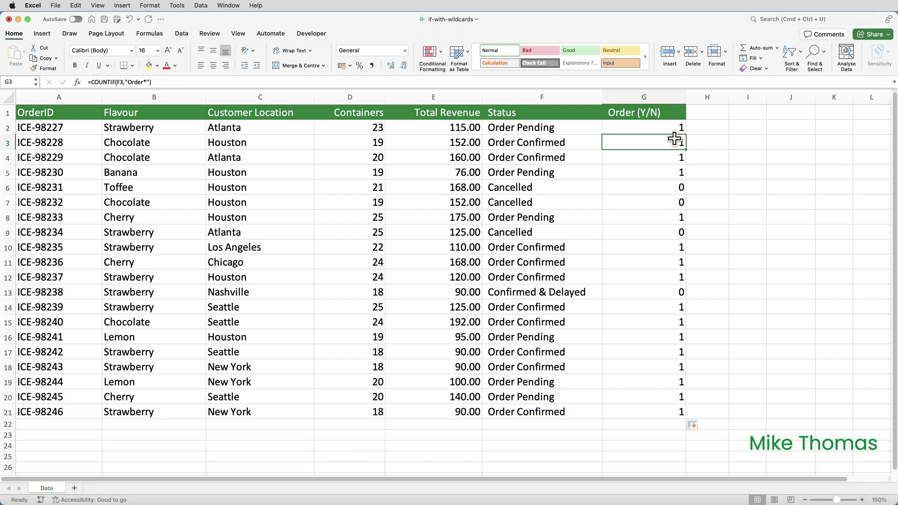
pyautogui.moveTo(659, 142); pyautogui.dragTo(672, 415)
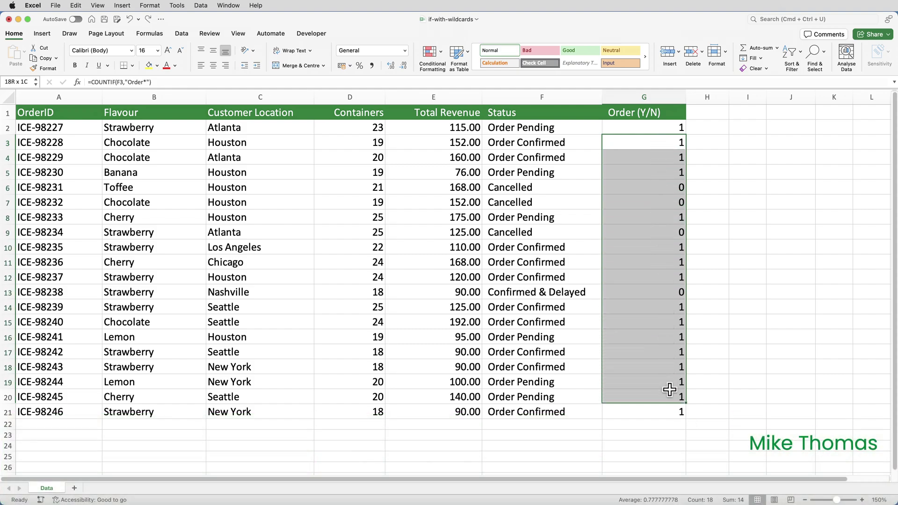
# Step: Clear G3:G21 and change G2 to =IF(COUNTIF(F2,"Order*")=1,"Y","N")
pyautogui.press('Delete')
pyautogui.click(639, 128)
pyautogui.doubleClick(639, 129)
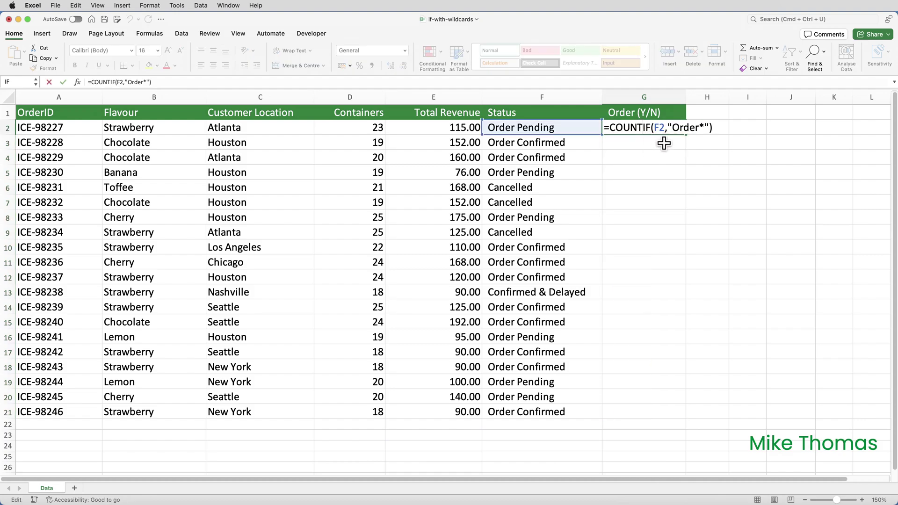
pyautogui.click(610, 126)
pyautogui.write('IF(')
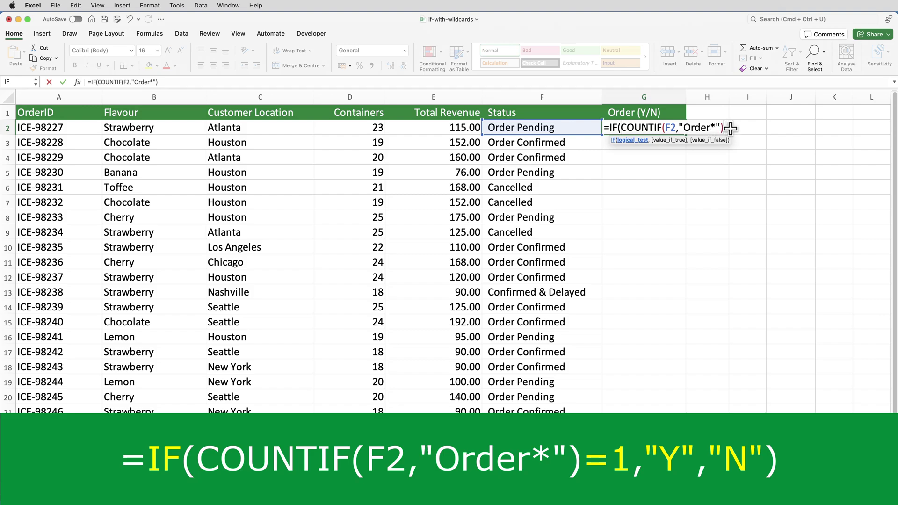
pyautogui.write('=')
pyautogui.write('1,"')
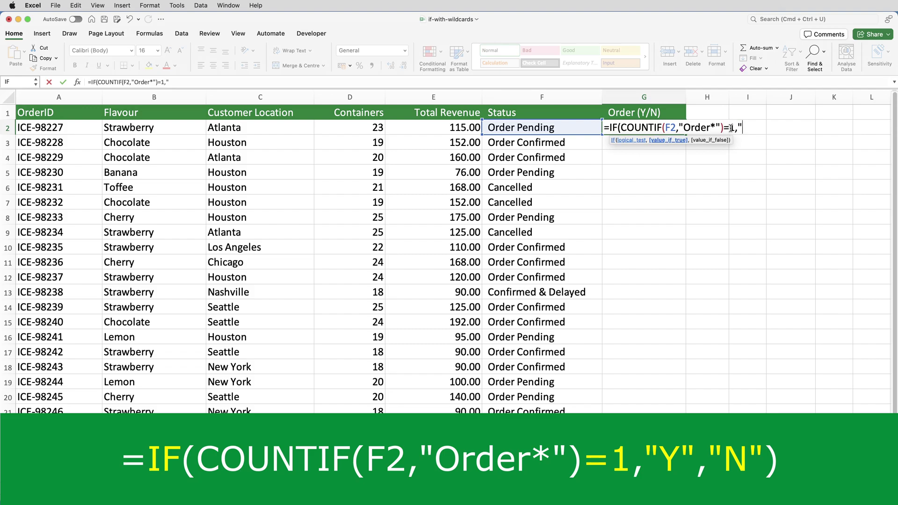
pyautogui.write('Y","')
pyautogui.write('N"')
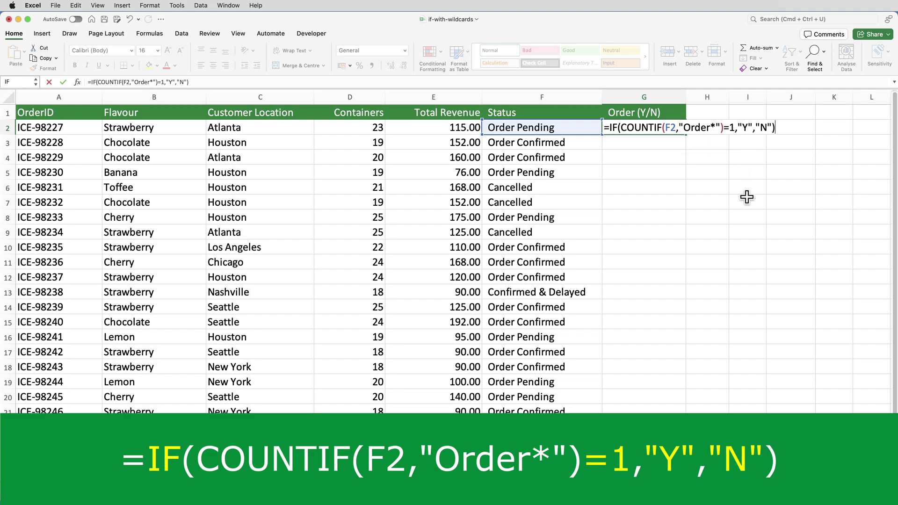
pyautogui.press('Return')
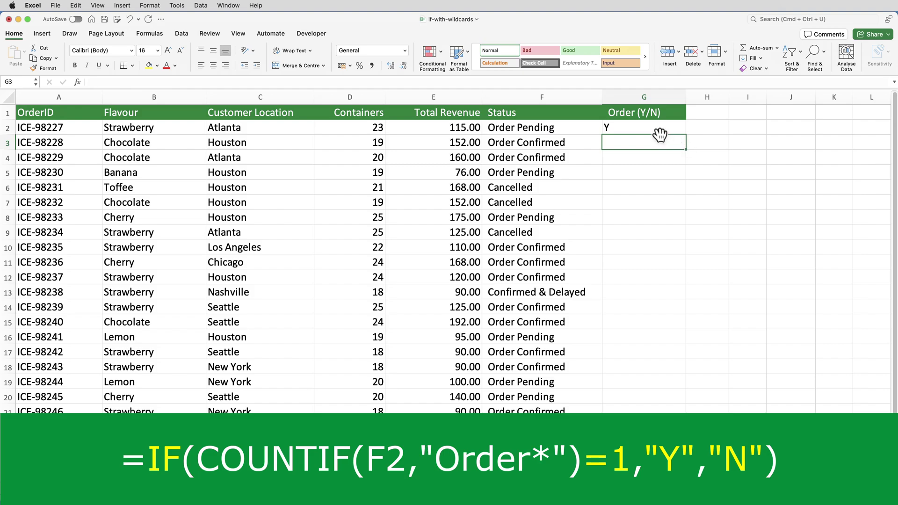
# Step: Fill G2's Y/N formula down column G to row 21
pyautogui.doubleClick(685, 135)
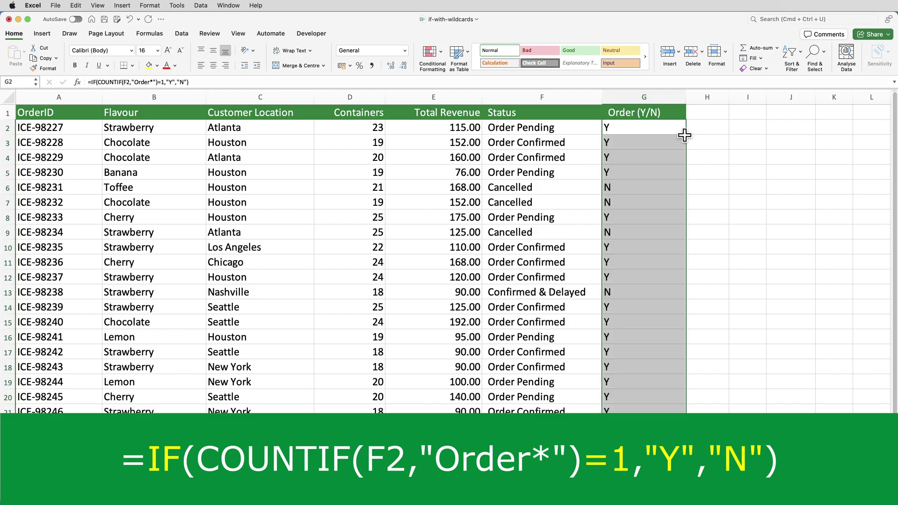